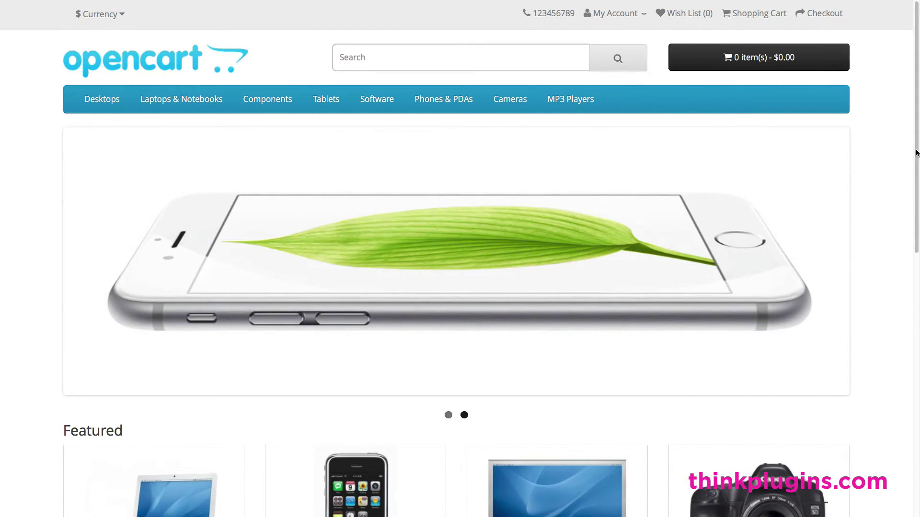
scroll(917, 153, down, 5)
scroll(917, 153, down, 2)
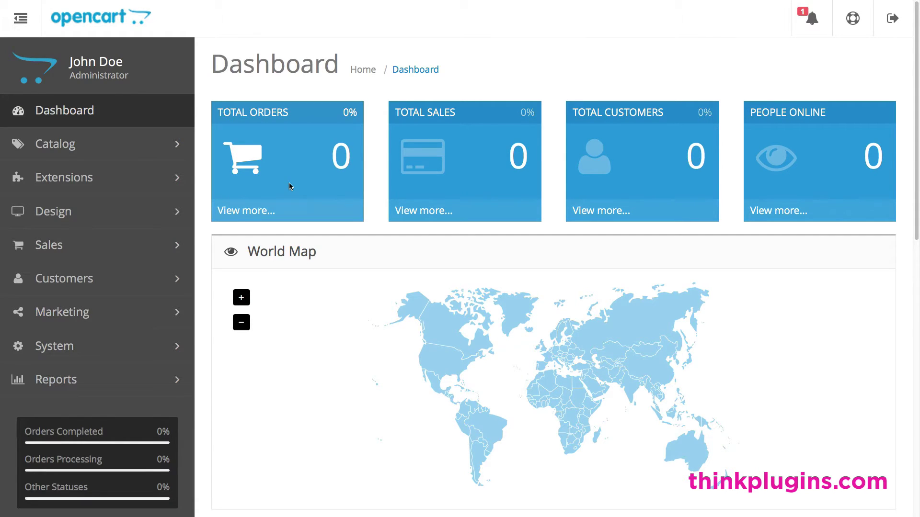
Open the Add To Cart Button Redirect module's Tools & Support tab with its CSV import/export tools.
click(152, 187)
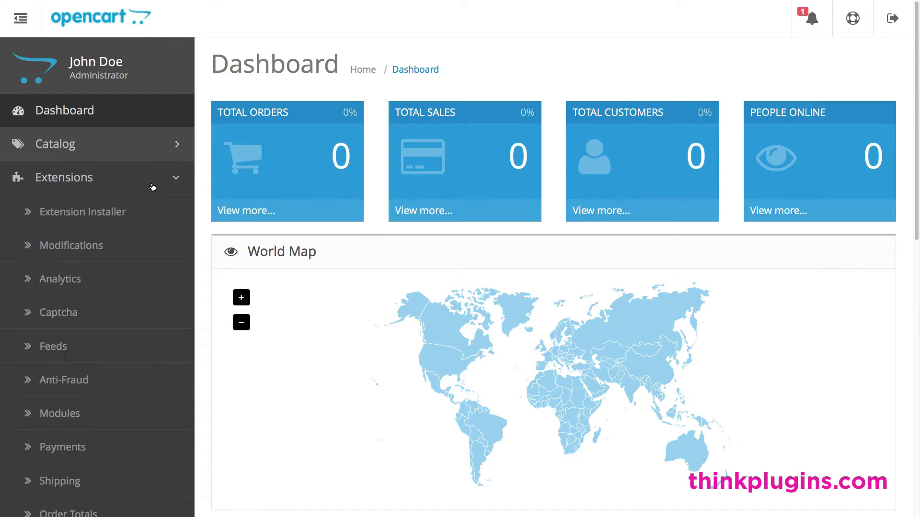
click(153, 416)
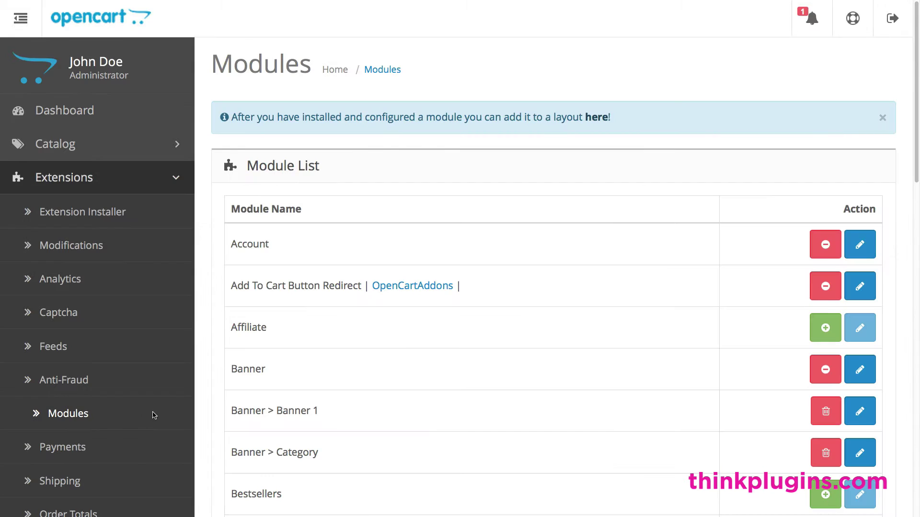
click(857, 299)
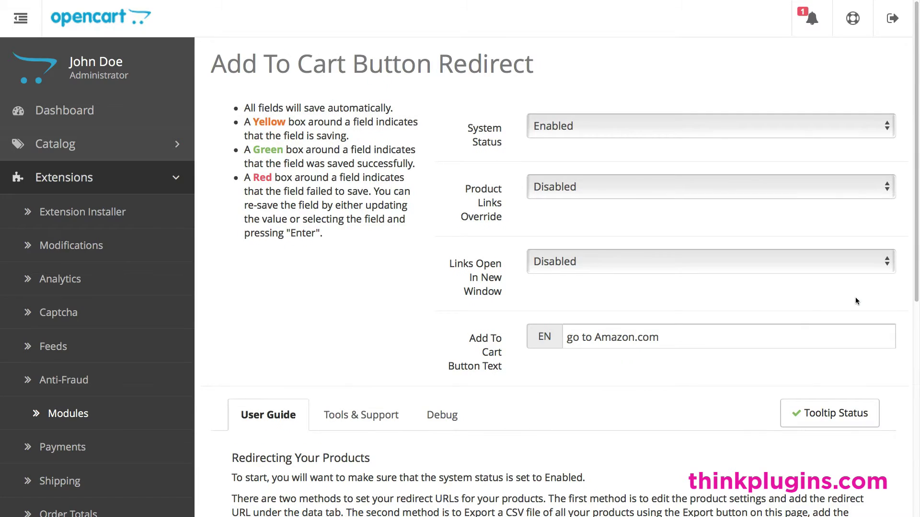
click(373, 415)
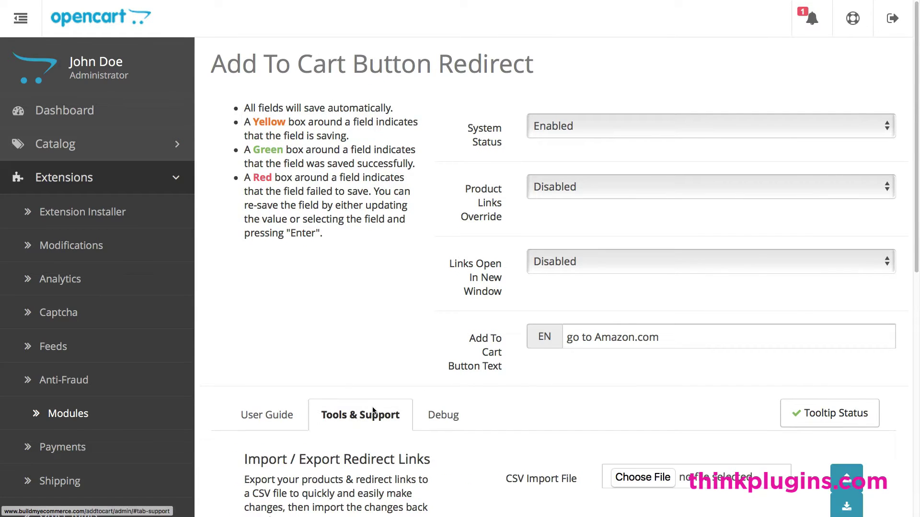
scroll(373, 409, down, 3)
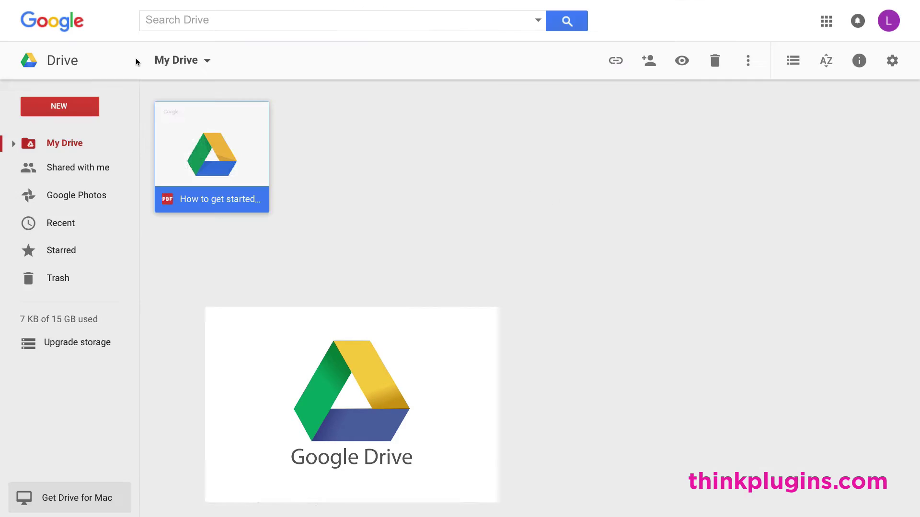
Upload the product redirect CSV to My Drive and bring up its Open with menu.
click(200, 64)
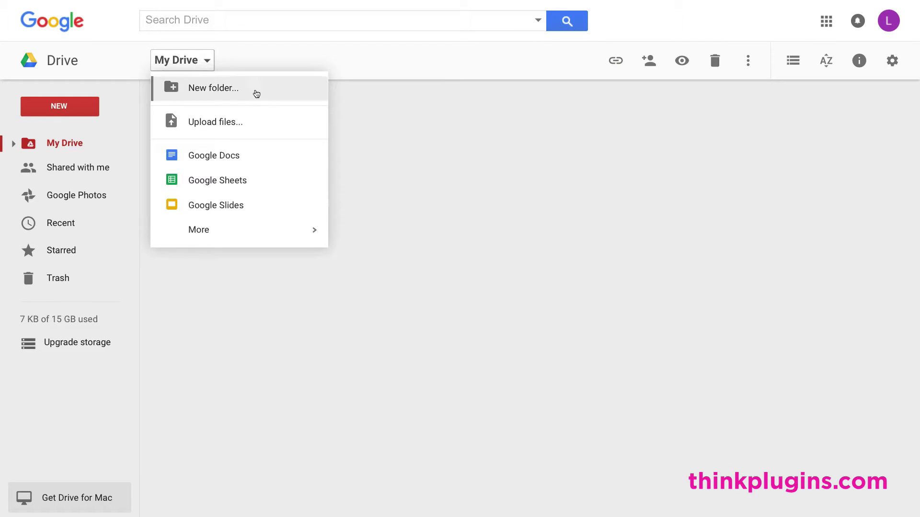
click(281, 129)
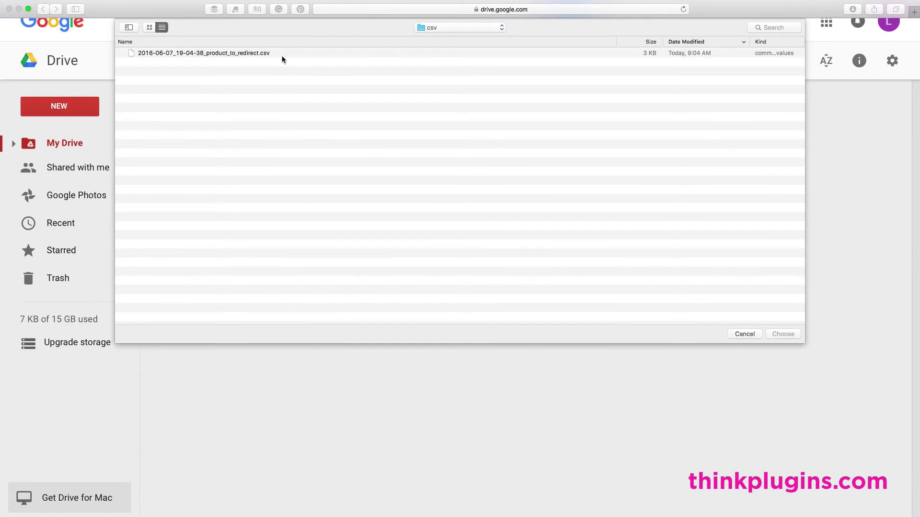
click(281, 56)
click(768, 334)
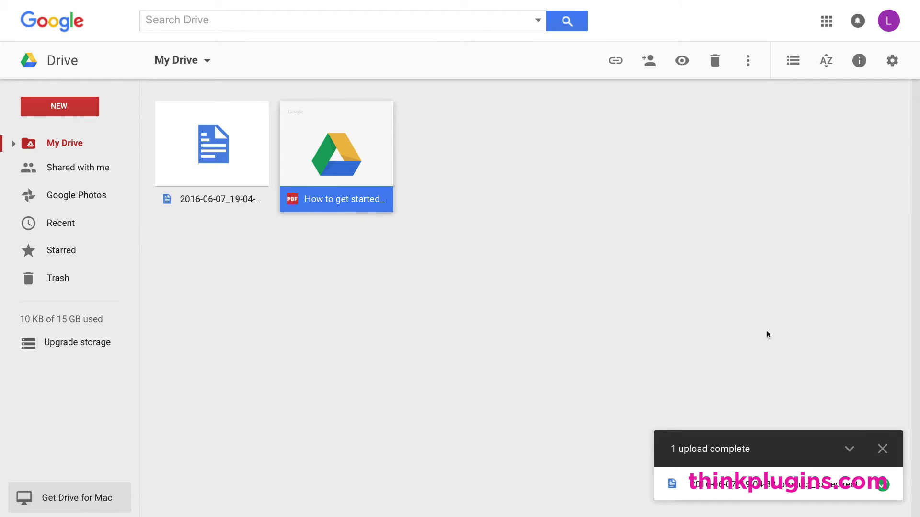
click(251, 180)
right_click(251, 179)
mouse_move(412, 229)
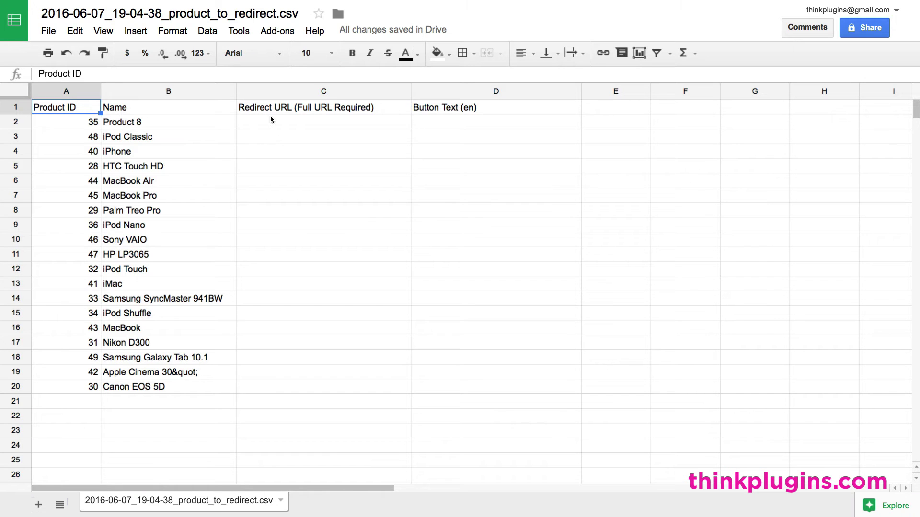
Try button text in the iPod Classic's cell D3, then clear it again.
click(270, 91)
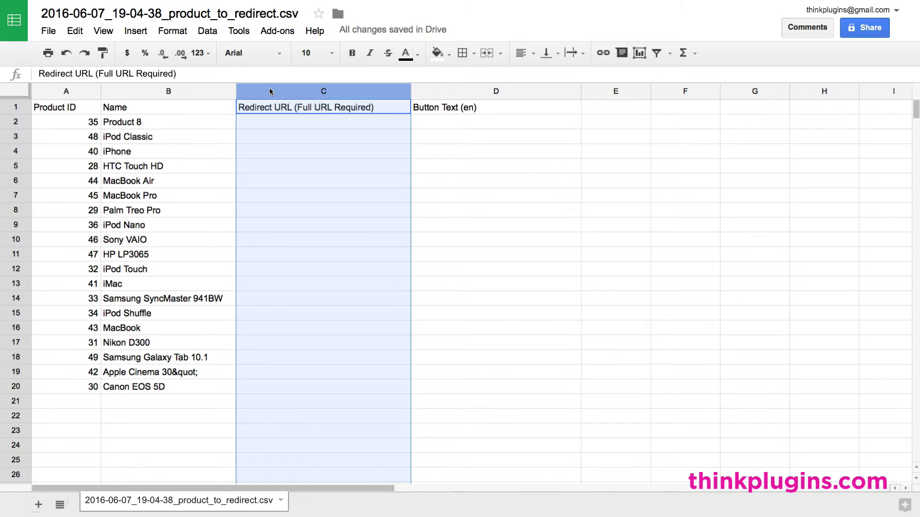
click(476, 92)
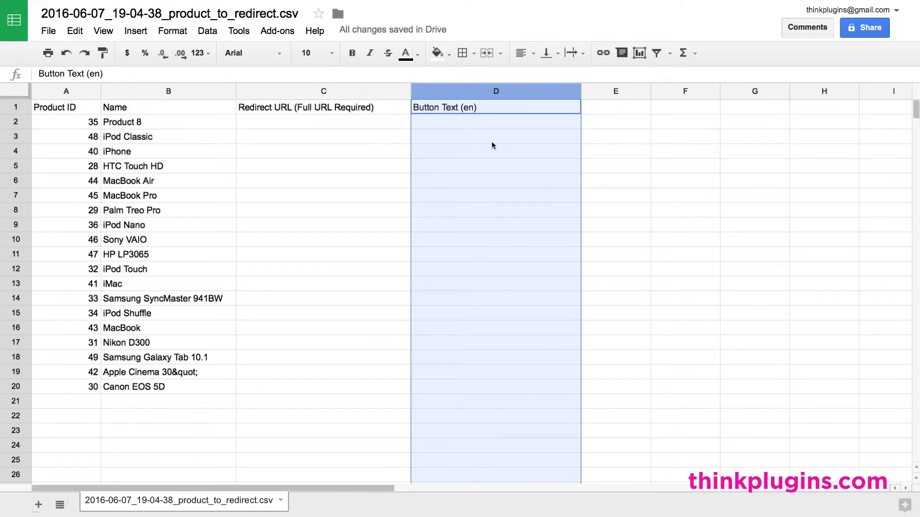
click(478, 140)
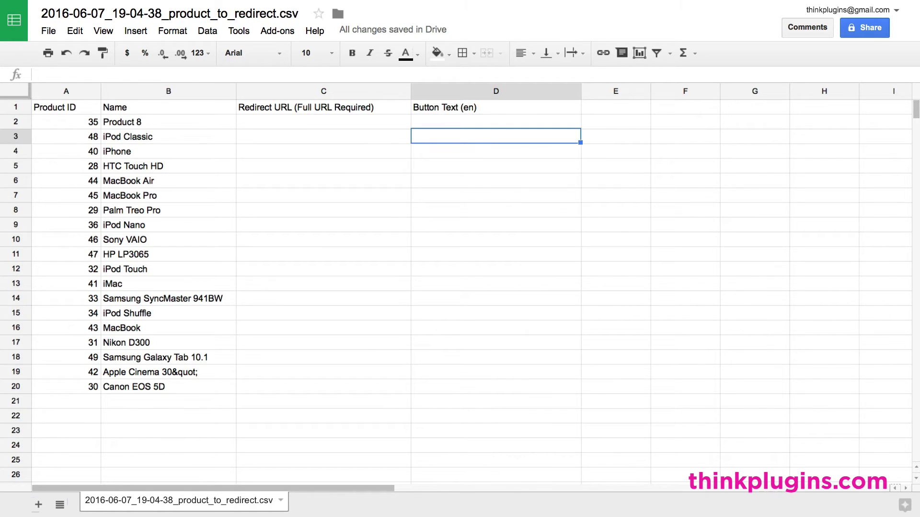
text(Buy Now)
key(BackSpace)
key(BackSpace)
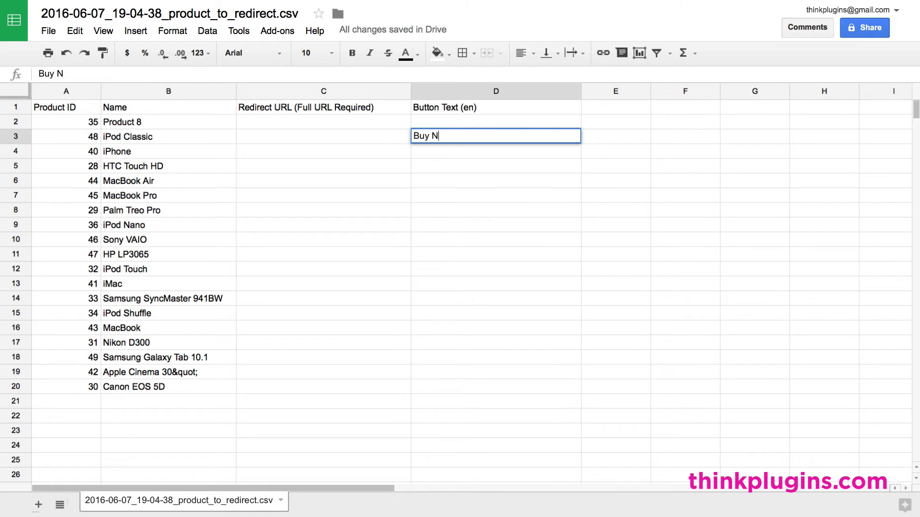
key(BackSpace)
key(BackSpace)
key(BackSpace)
text(Buy from A)
text(mazon.com)
key(Return)
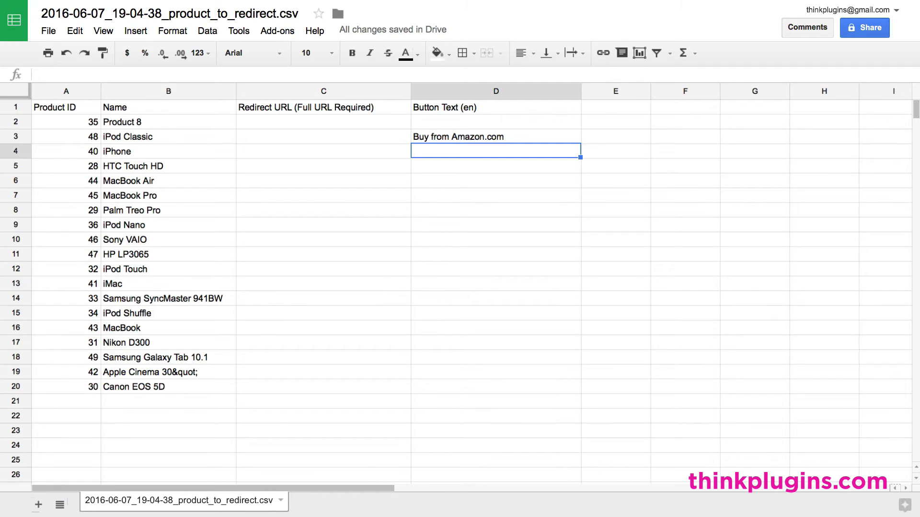
click(471, 140)
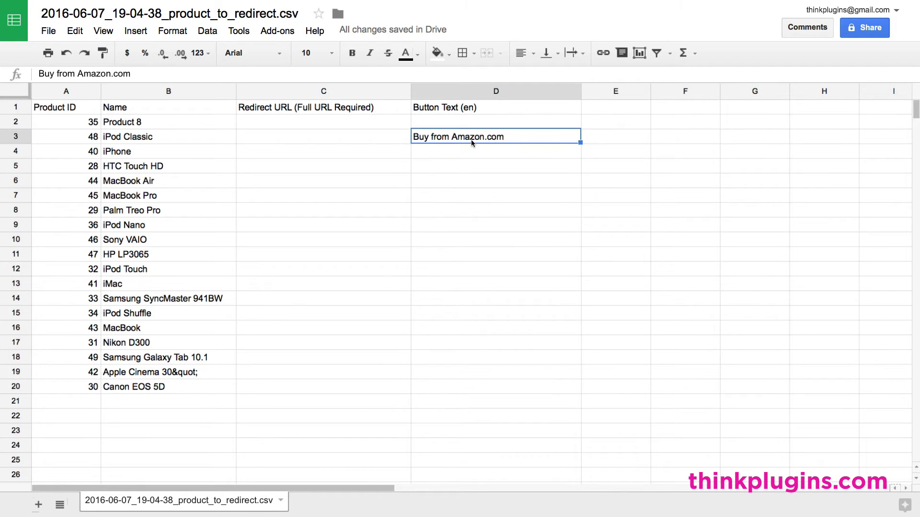
key(BackSpace)
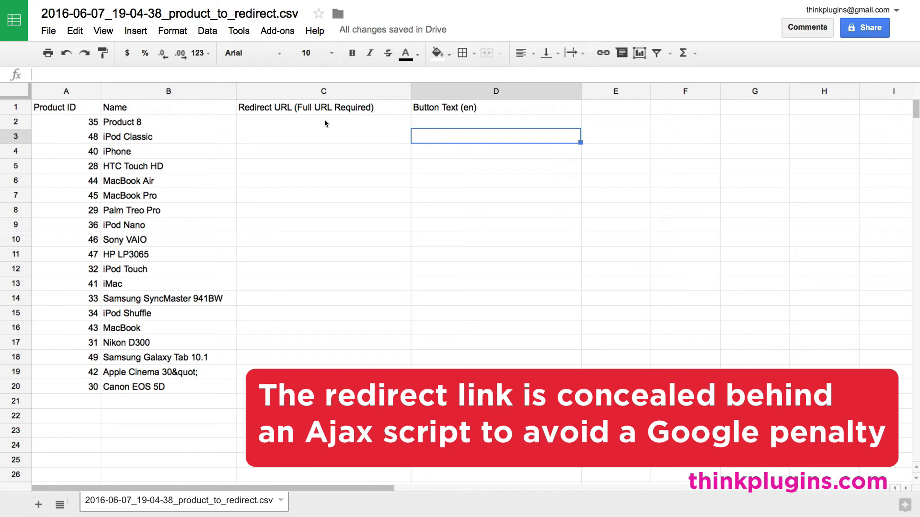
Paste the Amazon link down Redirect URL column C from C2 to row 20, ready for CSV download.
click(324, 123)
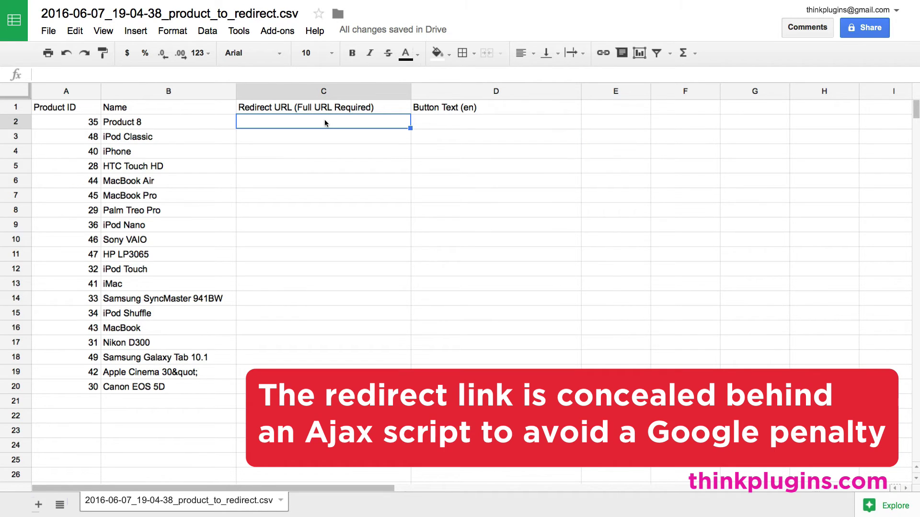
key(ctrl+v)
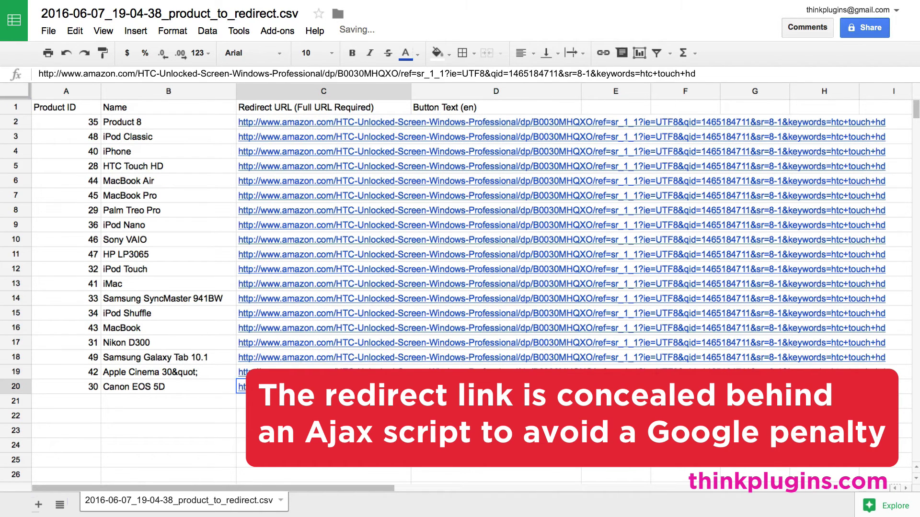
click(218, 386)
click(52, 32)
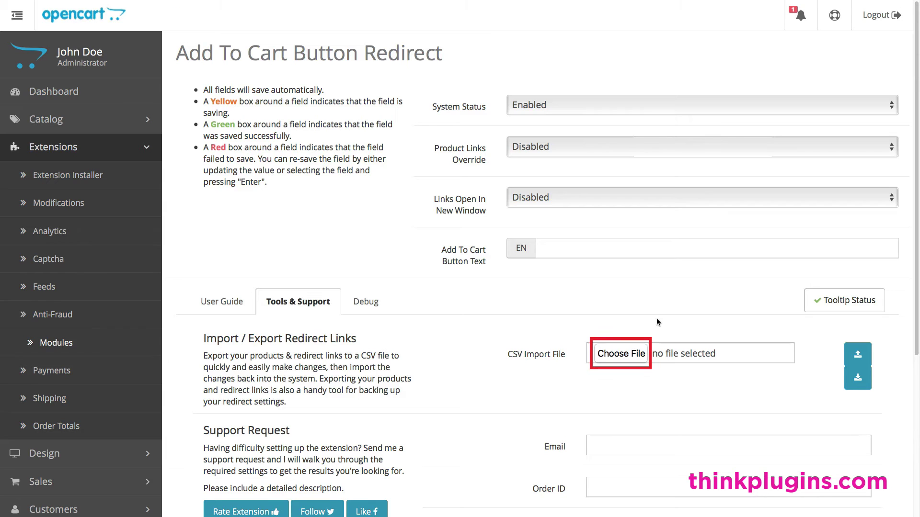
Import the edited redirect CSV and set the global button text to 'go to amazon.com'.
click(637, 353)
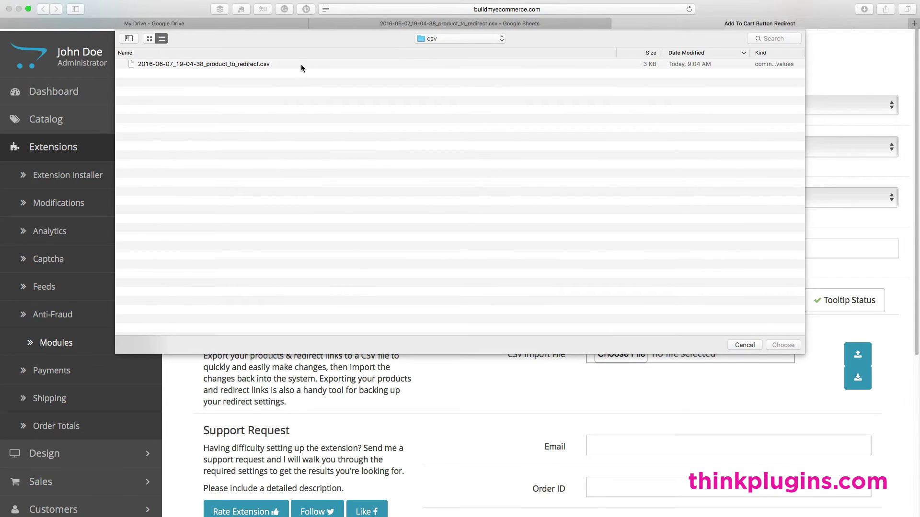
click(302, 66)
click(782, 345)
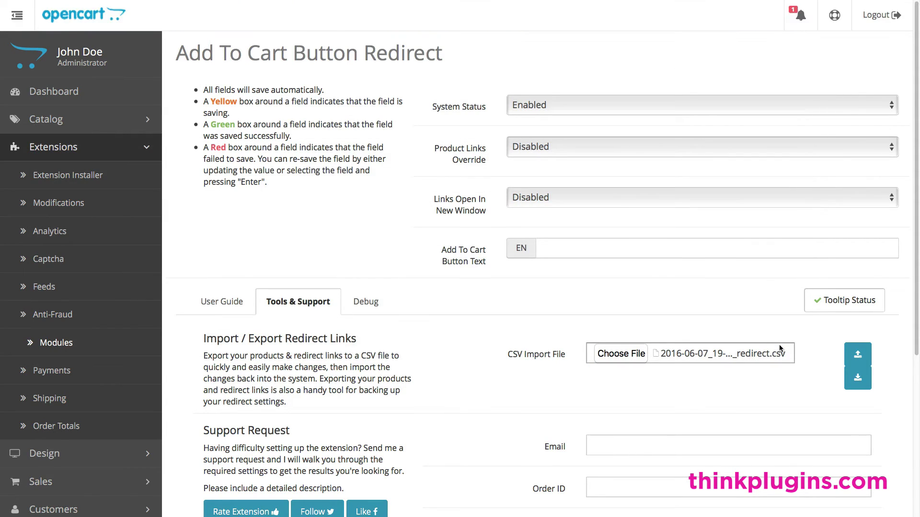
click(866, 366)
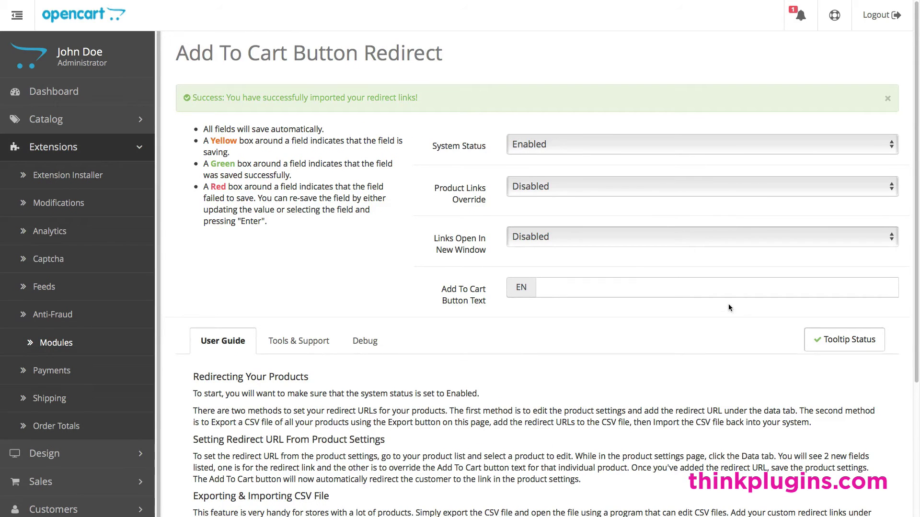
click(720, 291)
text(g)
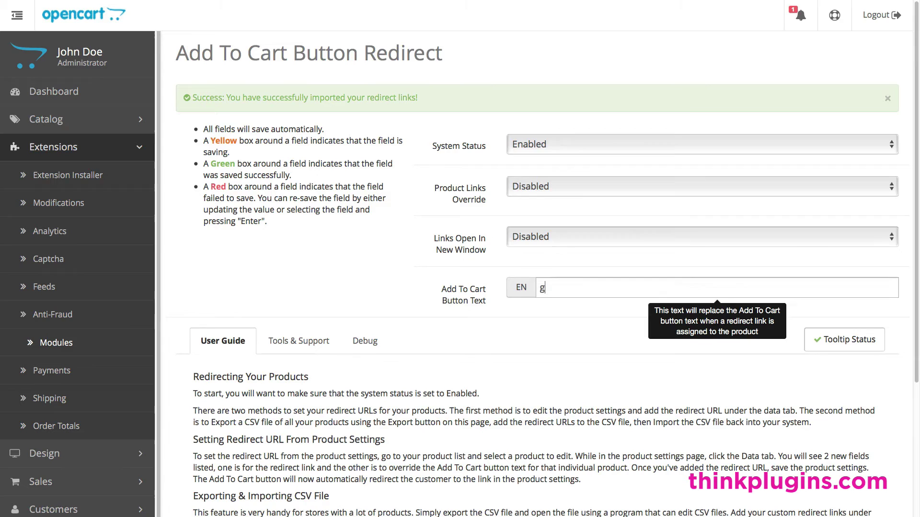
text(o to amazon.)
text(com)
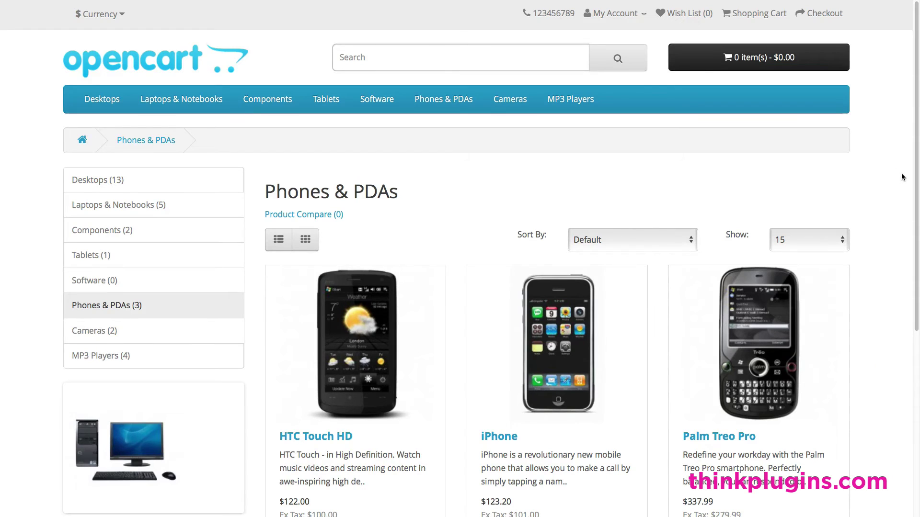
scroll(902, 178, down, 5)
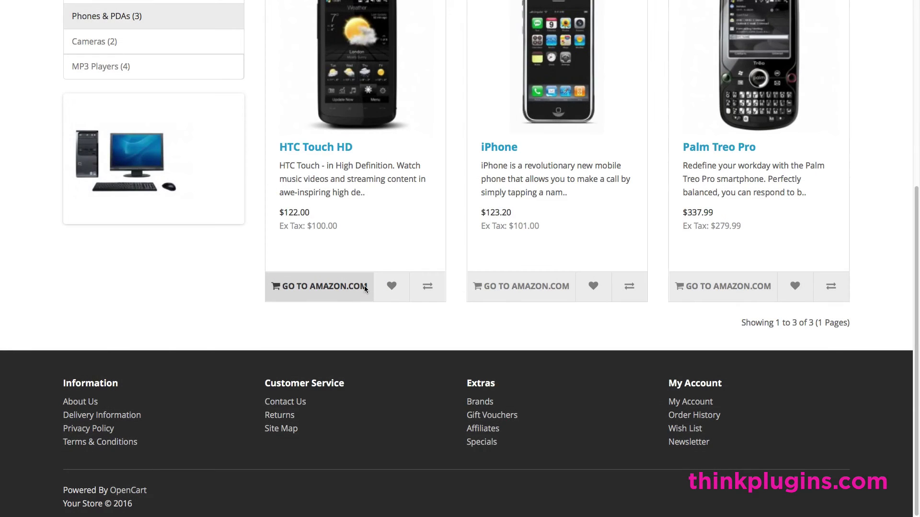
Follow the HTC Touch HD 'GO TO AMAZON.COM' button to its Amazon product page.
click(365, 285)
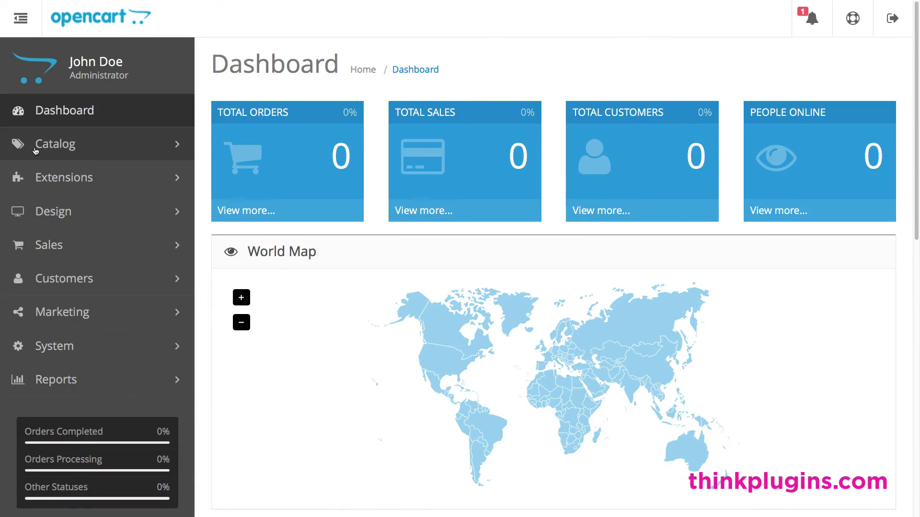
Enter 'Buy Now' as the iPhone product's Redirect Button Text on its Data tab.
click(35, 148)
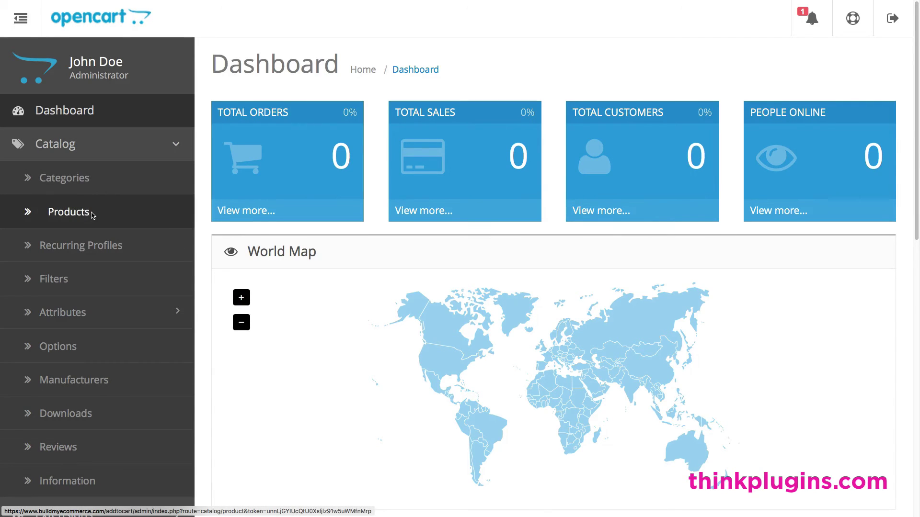
click(70, 212)
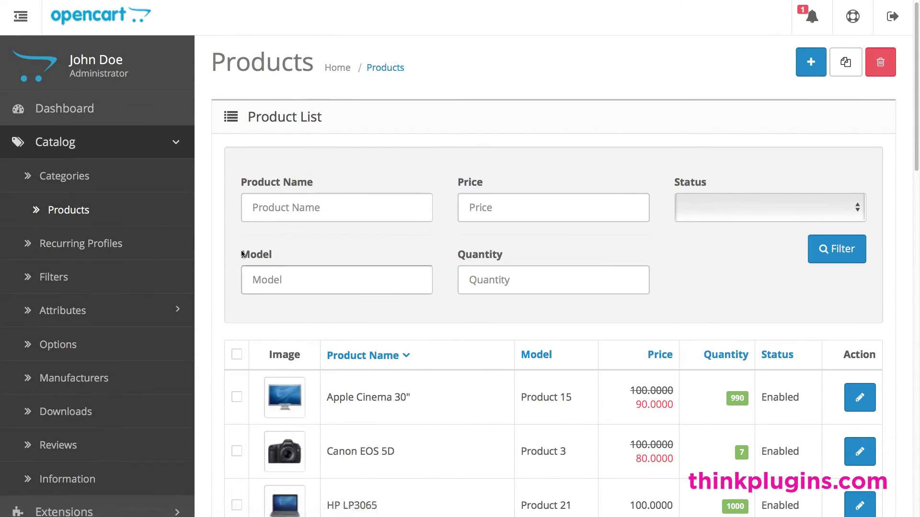
scroll(244, 255, down, 5)
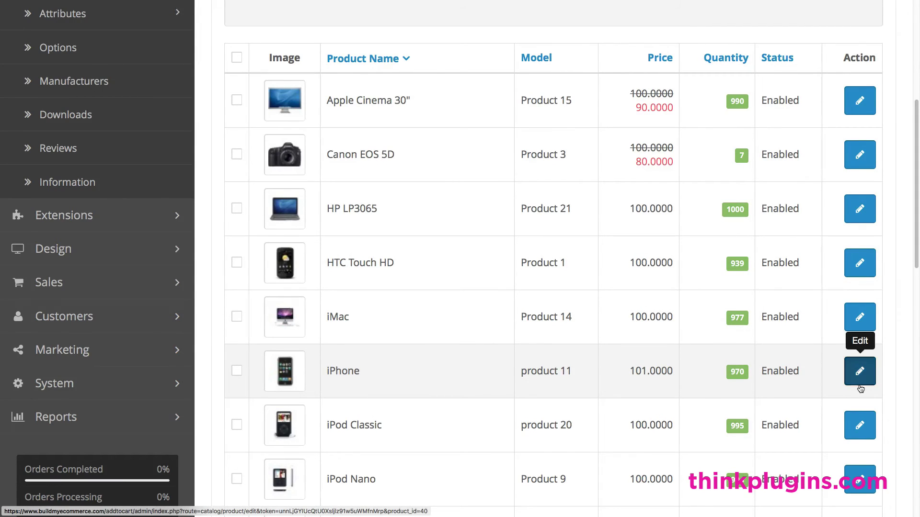
click(859, 385)
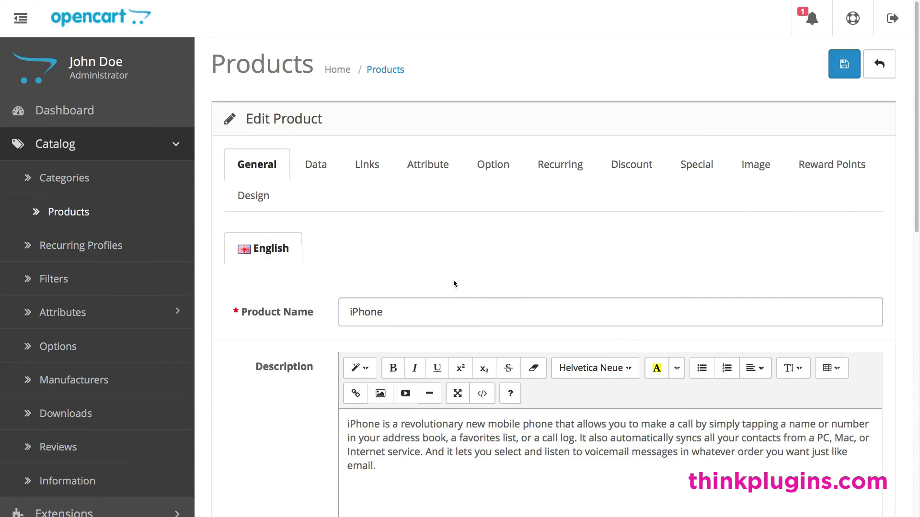
click(325, 170)
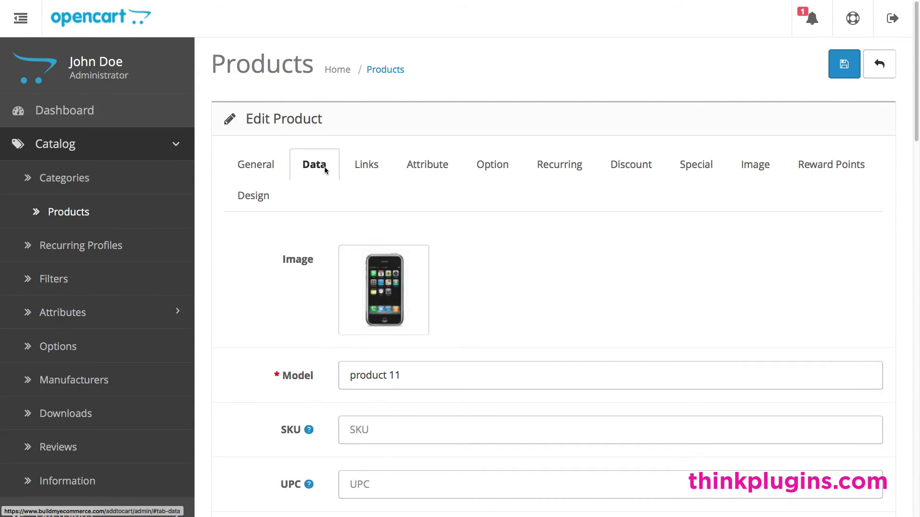
scroll(315, 250, down, 2)
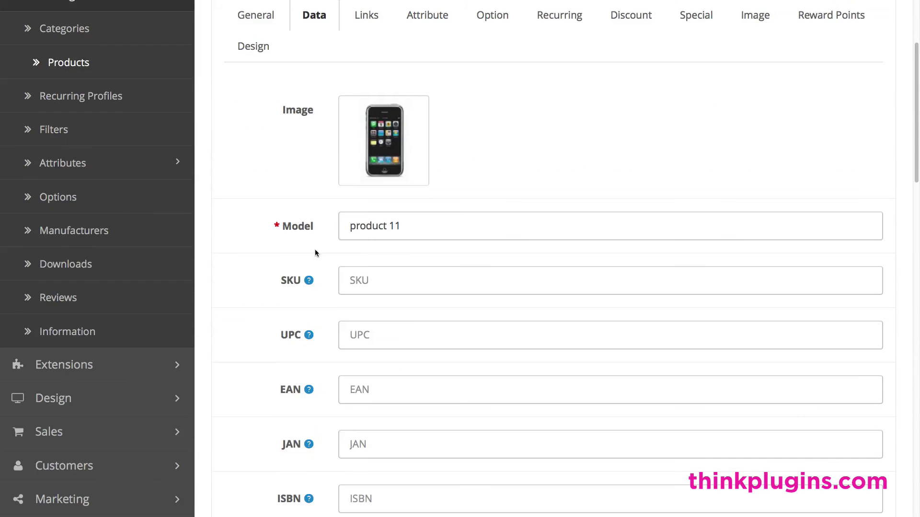
scroll(315, 250, down, 4)
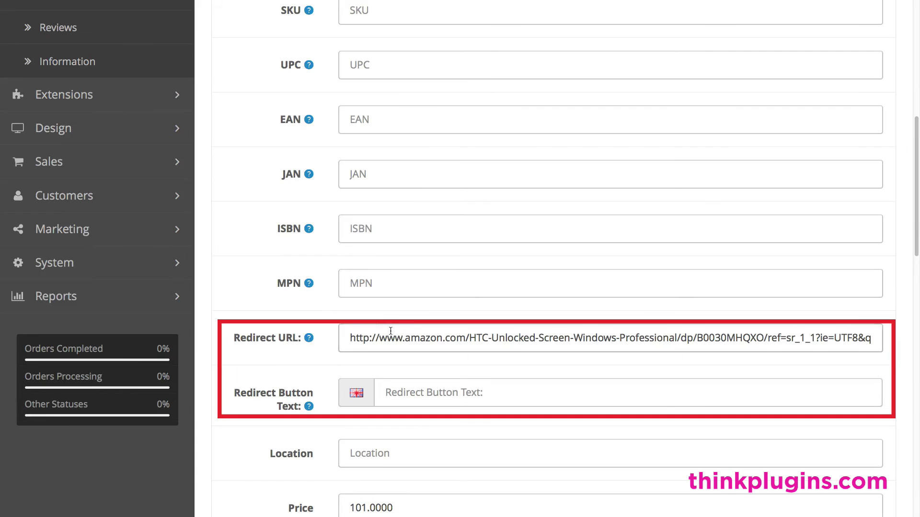
triple_click(359, 336)
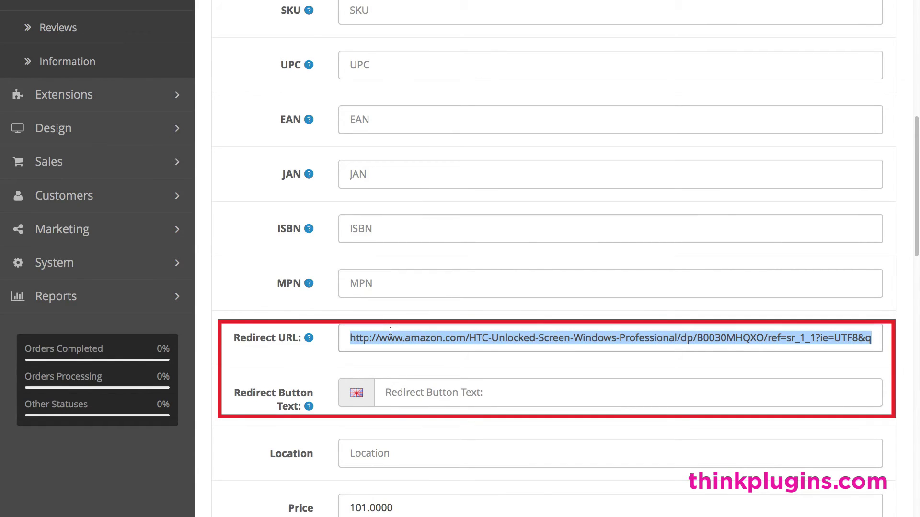
key(Left)
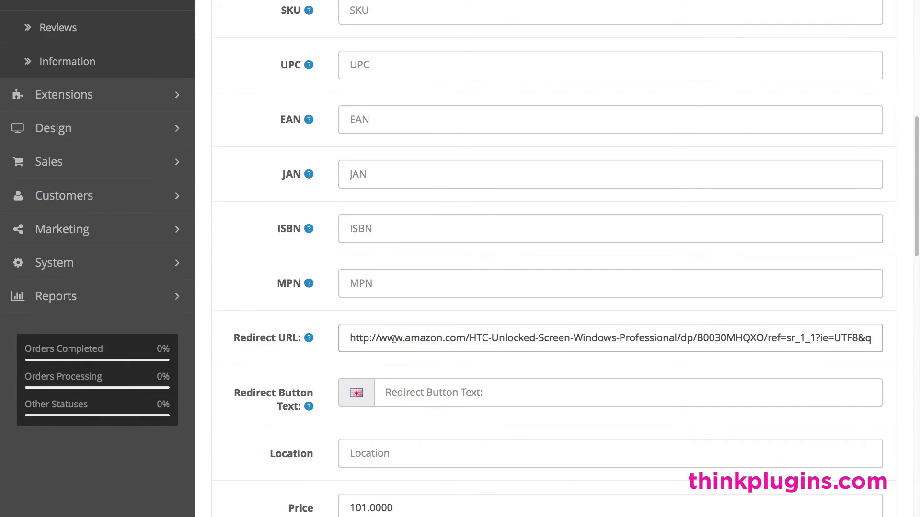
click(414, 392)
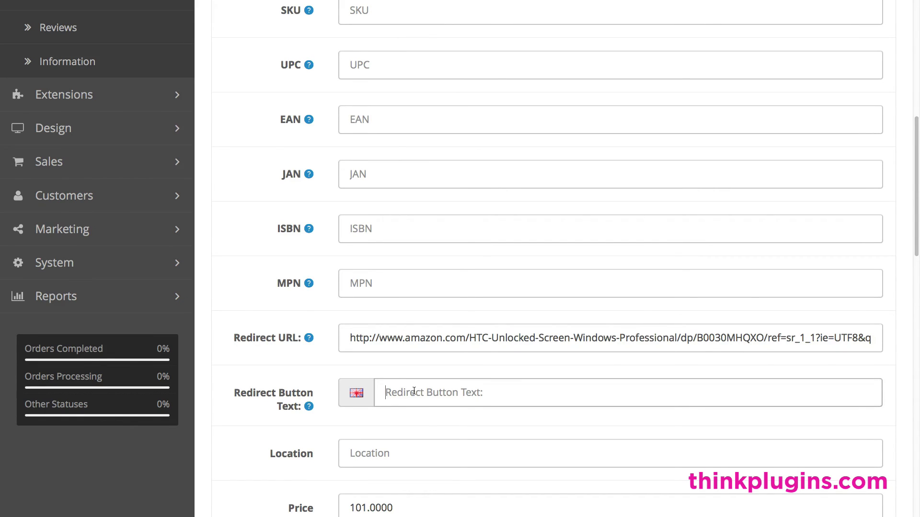
text(B)
text(uy Now)
click(419, 374)
scroll(418, 376, up, 5)
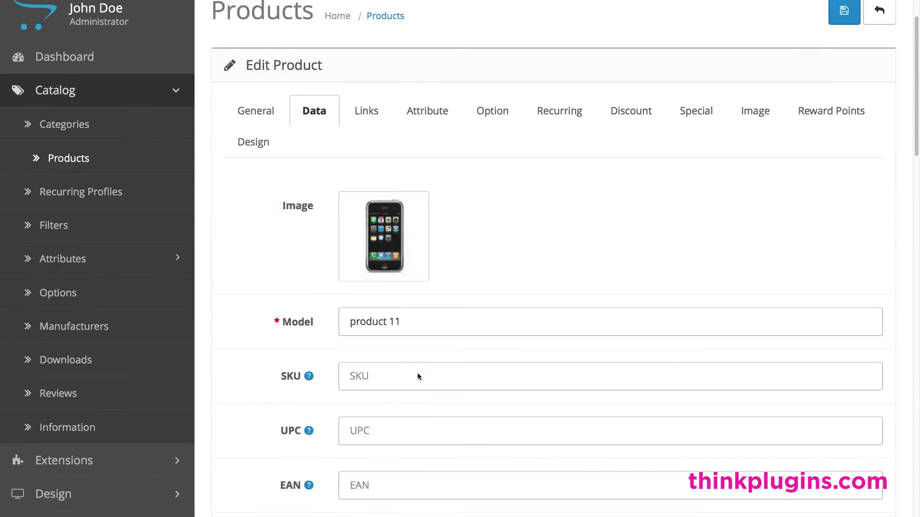
scroll(418, 376, up, 2)
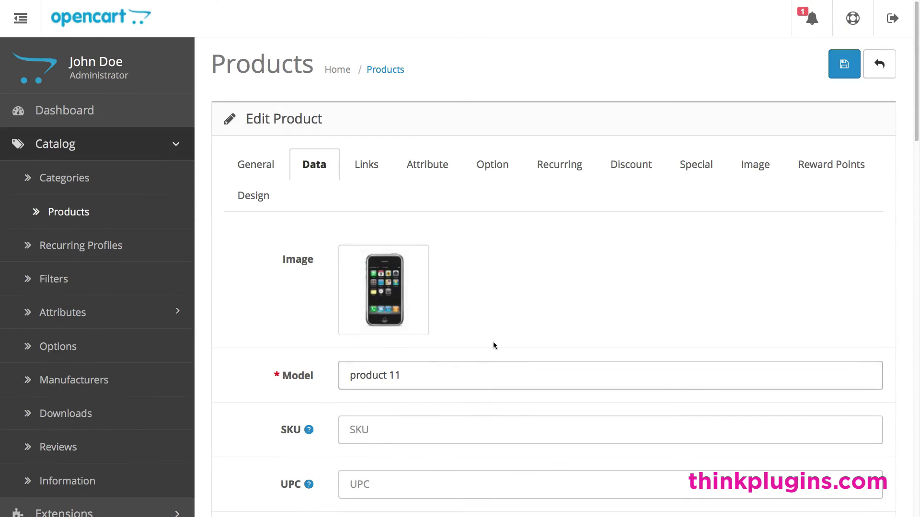
Save the iPhone product and open the live Your Store storefront to check Featured buttons.
click(842, 73)
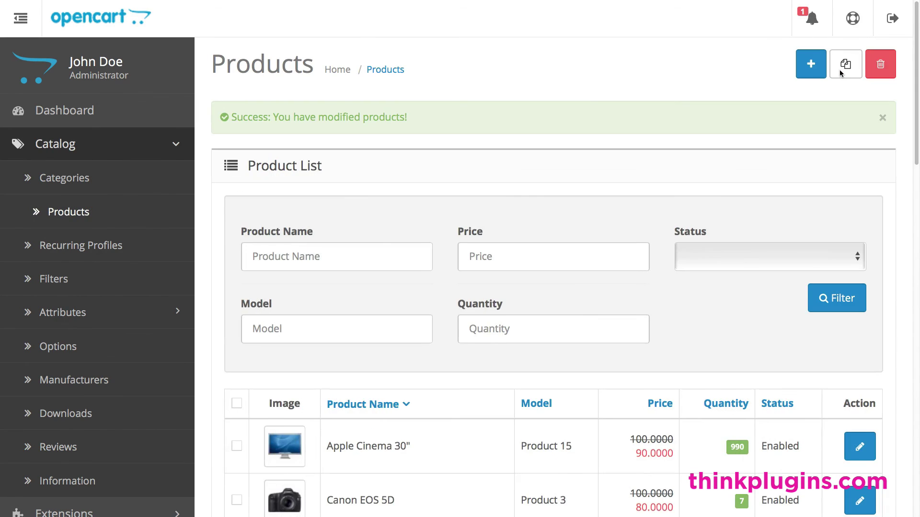
click(853, 19)
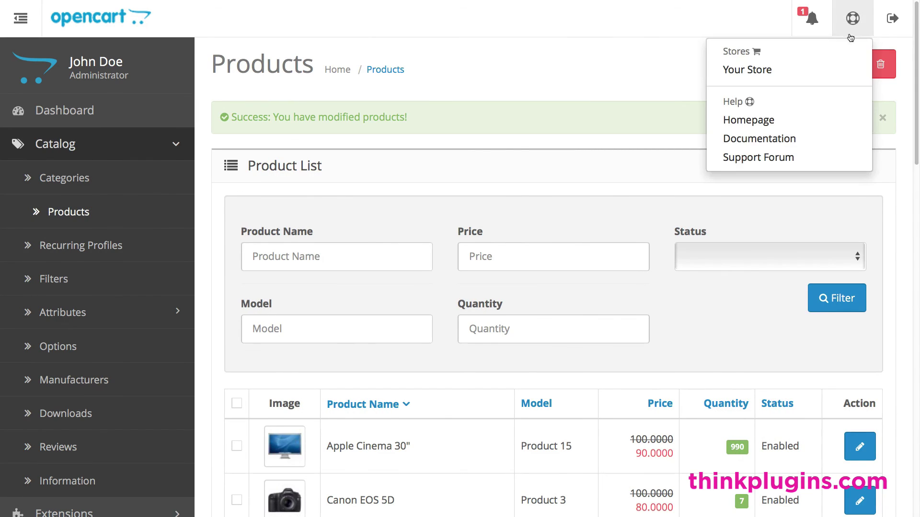
click(837, 68)
scroll(868, 78, down, 1)
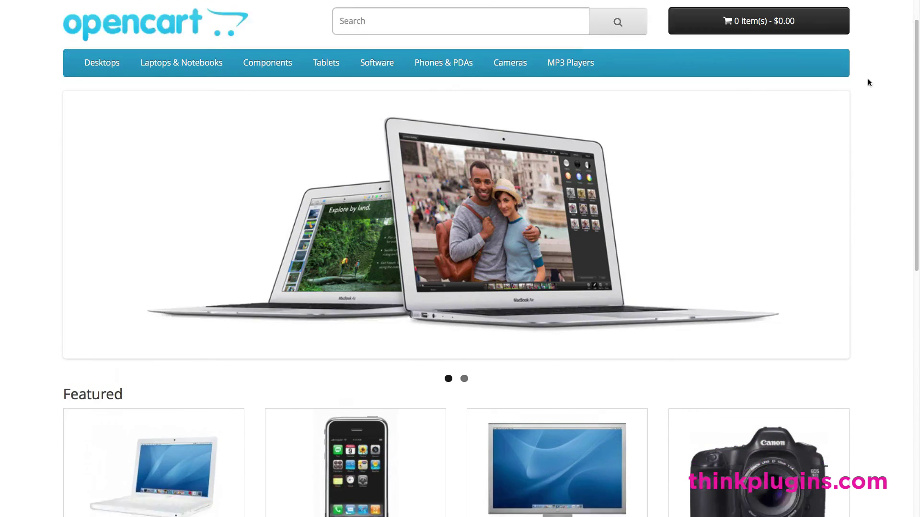
scroll(867, 79, down, 4)
scroll(867, 78, down, 4)
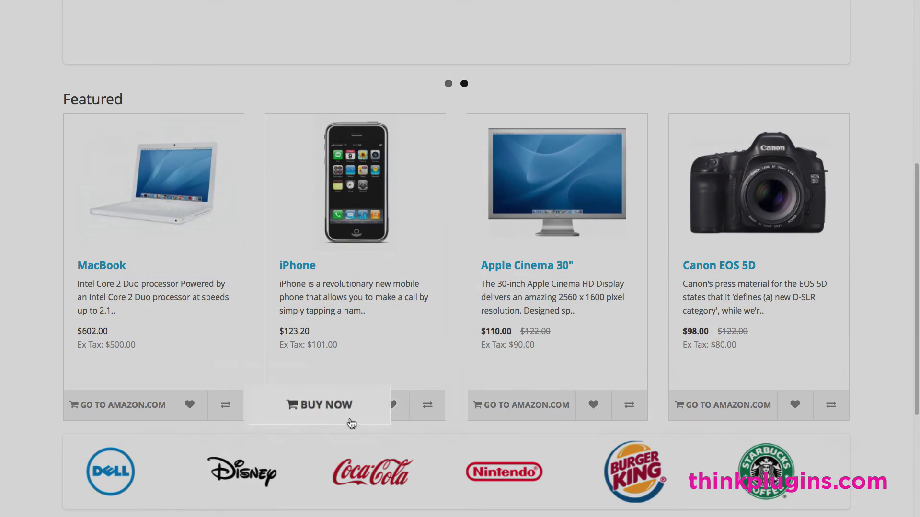